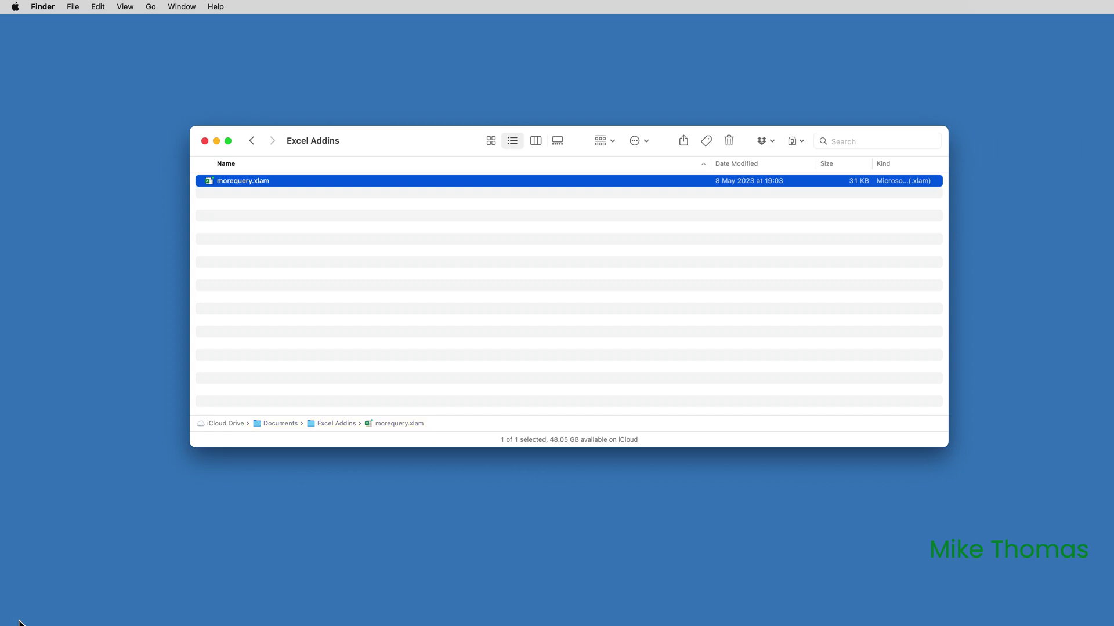
# Load morequery.xlam through Excel Add-ins, enable MoreQuery for Mac, and check the new Get Data options.
pyautogui.click(222, 7)
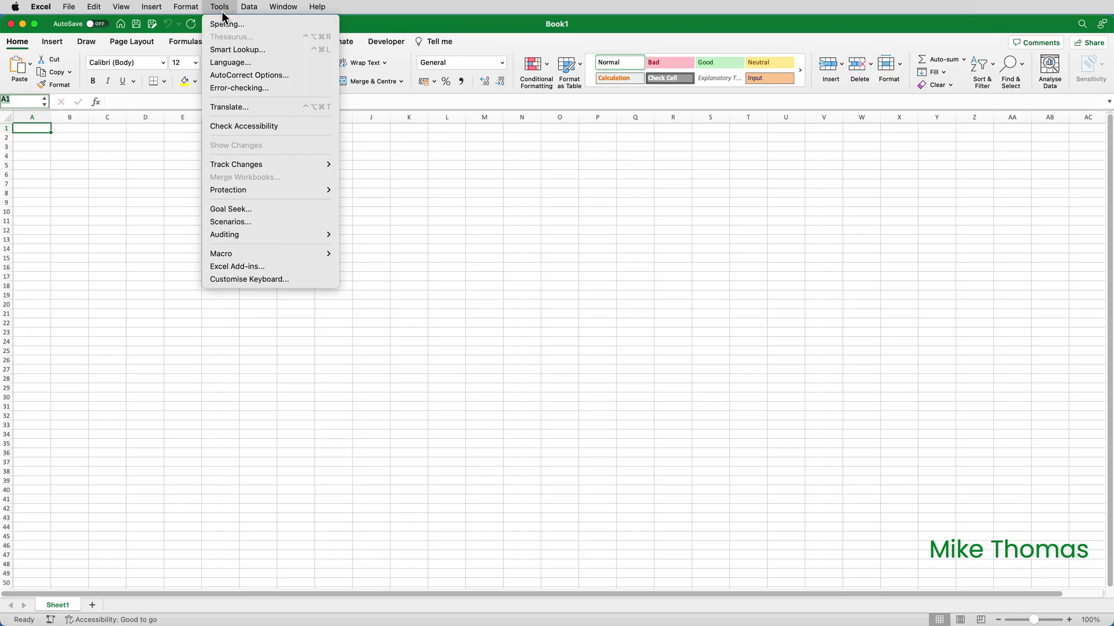
pyautogui.click(240, 268)
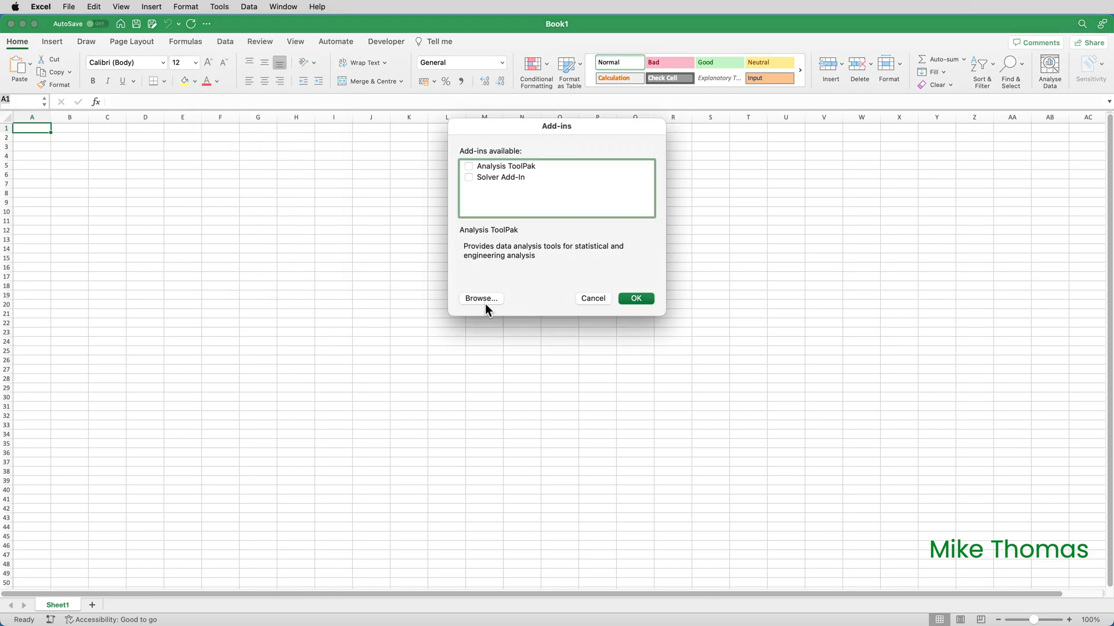
pyautogui.click(482, 299)
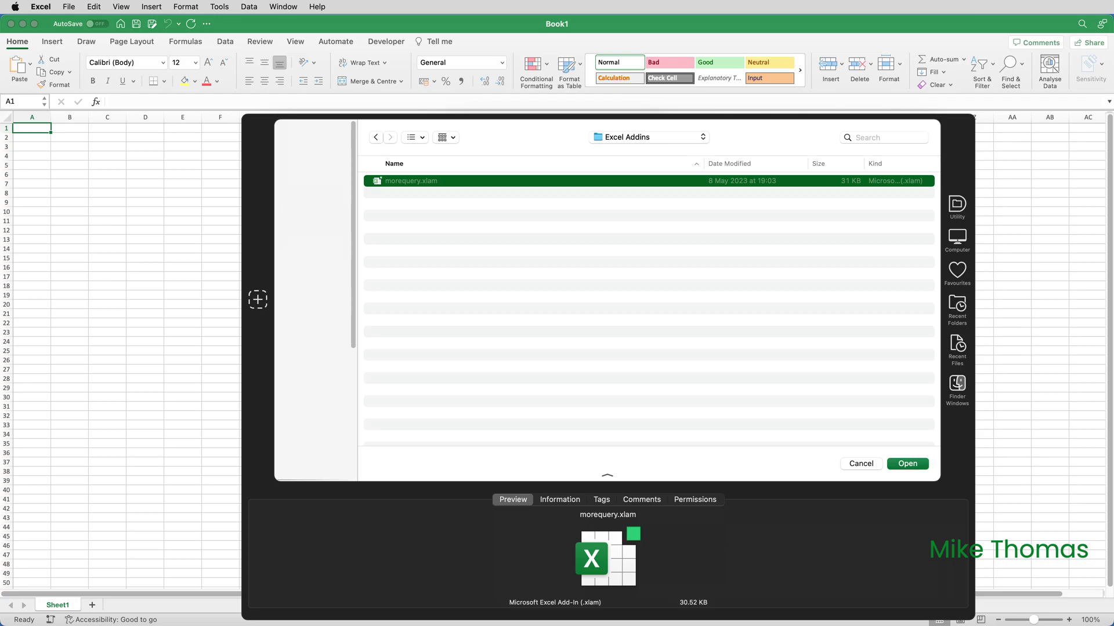
pyautogui.press('Return')
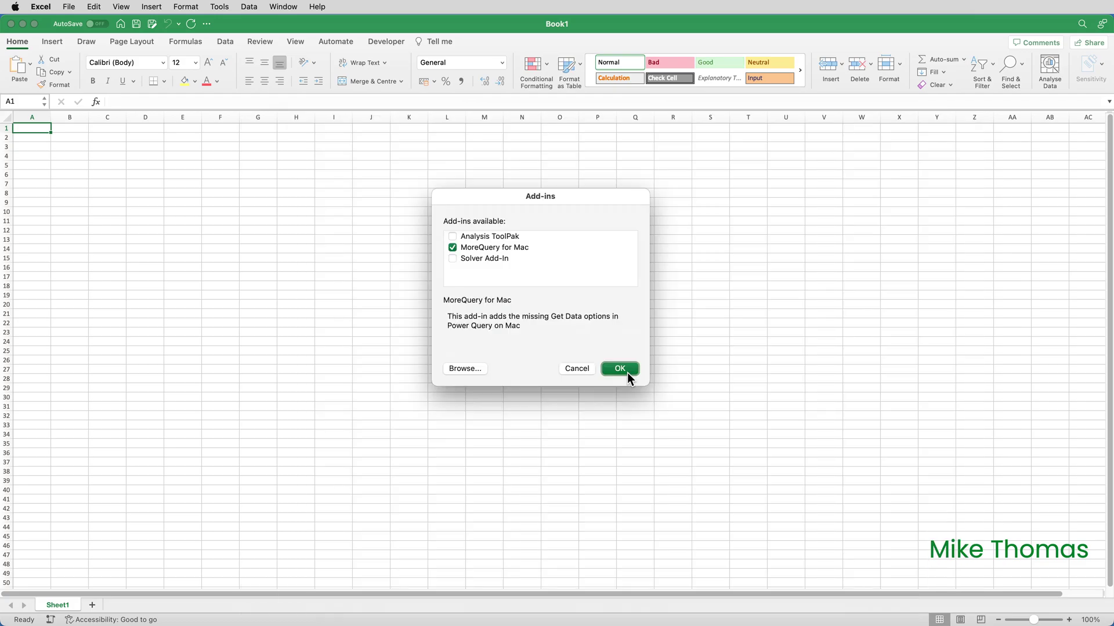
pyautogui.click(619, 369)
pyautogui.click(225, 41)
pyautogui.click(122, 64)
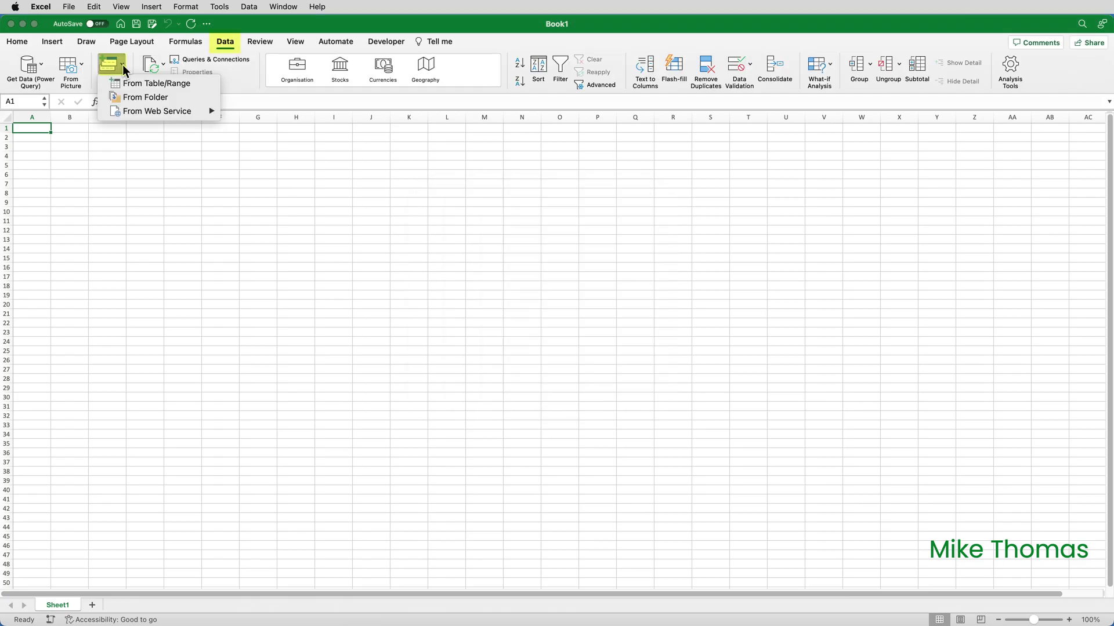
# Show the Unpivot sheet of from-table-range.xlsx with its wide benefits table.
pyautogui.moveTo(130, 109)
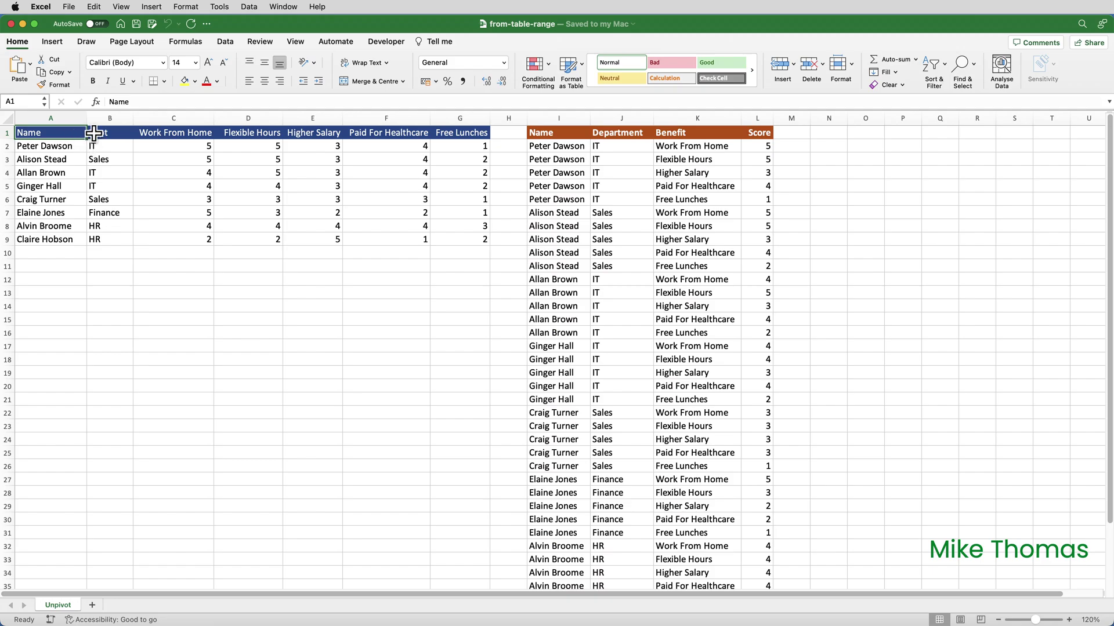
# Send the A1:G9 benefits range to Power Query as a table with headers using From Table/Range.
pyautogui.click(231, 46)
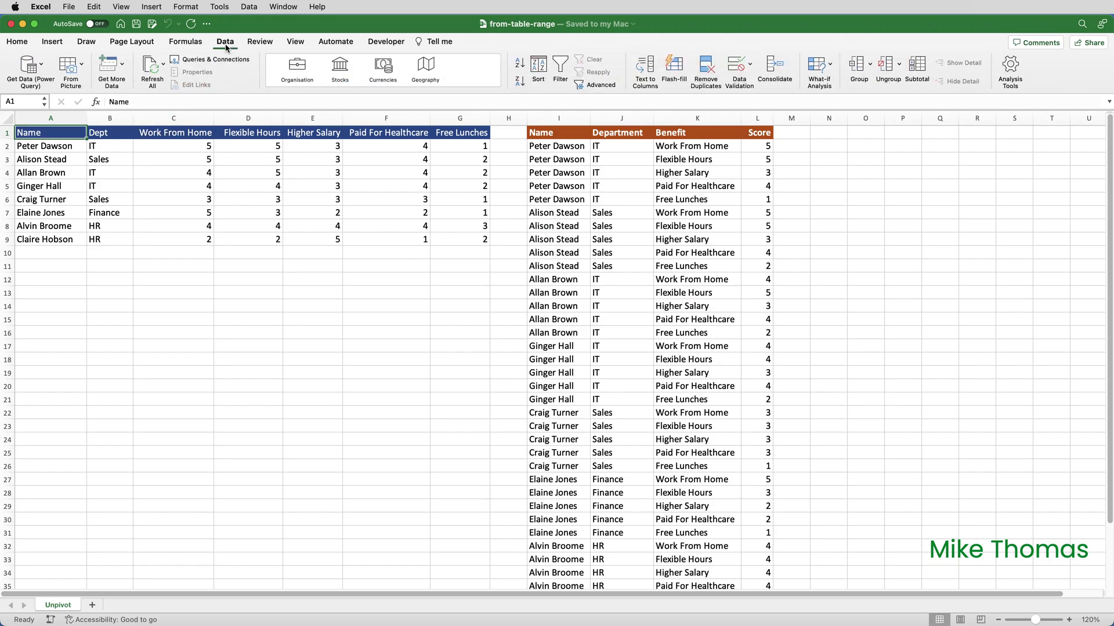
pyautogui.click(125, 65)
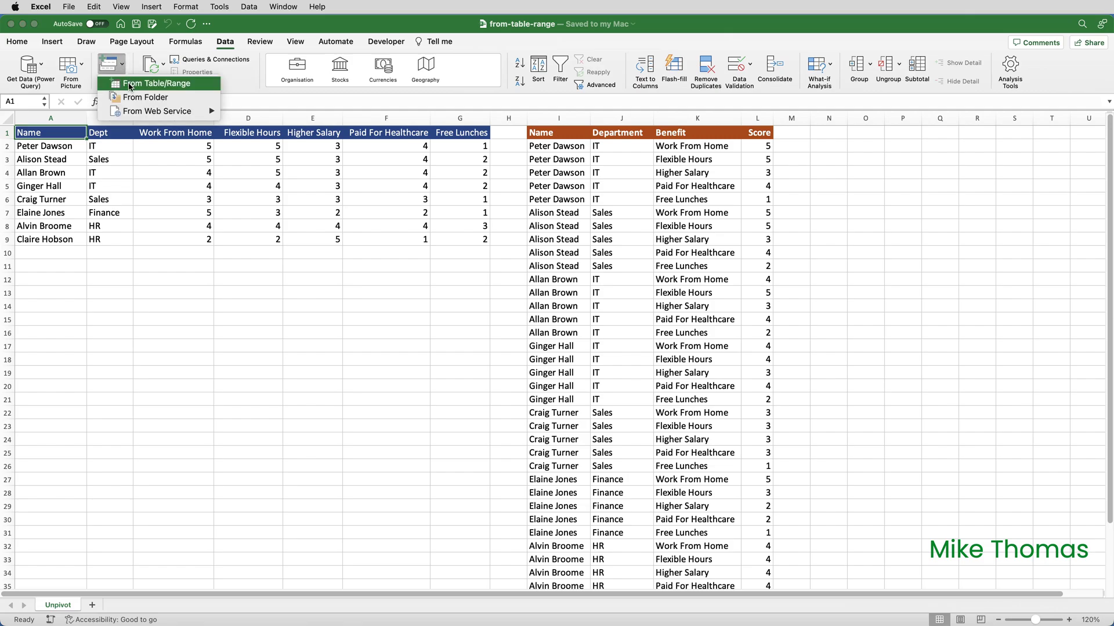
pyautogui.click(130, 84)
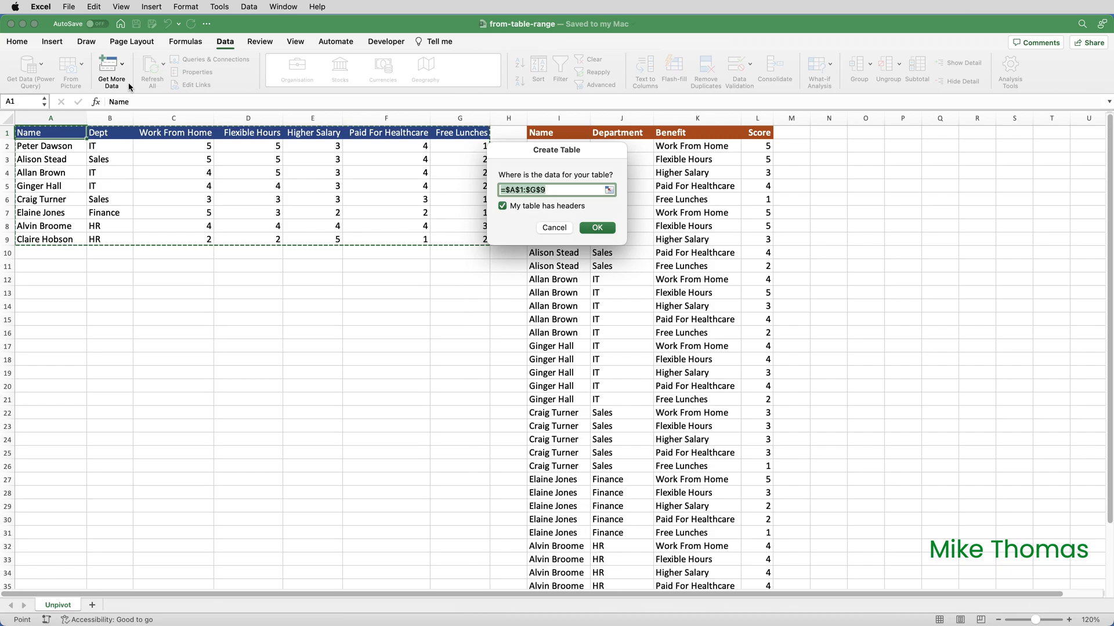
pyautogui.click(597, 227)
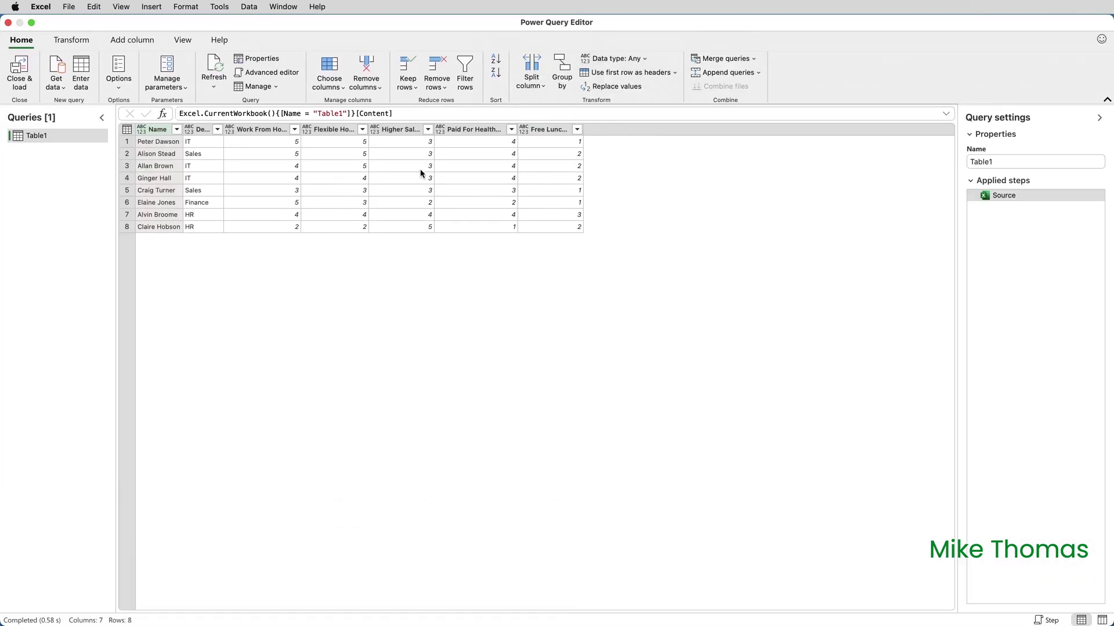
# Unpivot the Work From Home through Free Lunches columns and load the result into a new sheet.
pyautogui.click(269, 134)
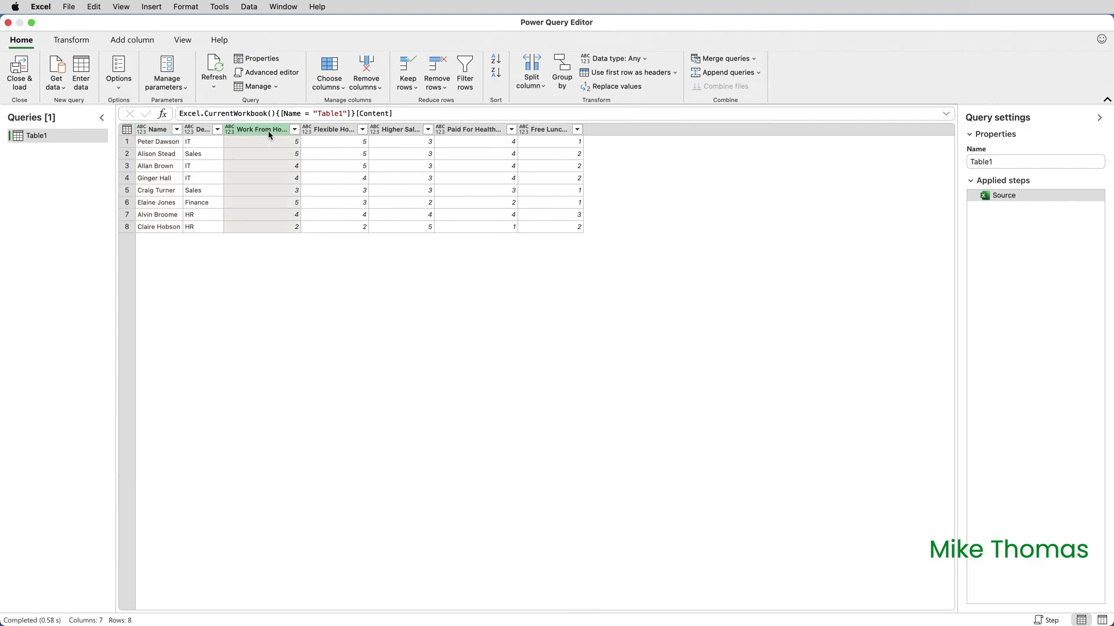
pyautogui.keyDown('shift'); pyautogui.click(560, 132); pyautogui.keyUp('shift')
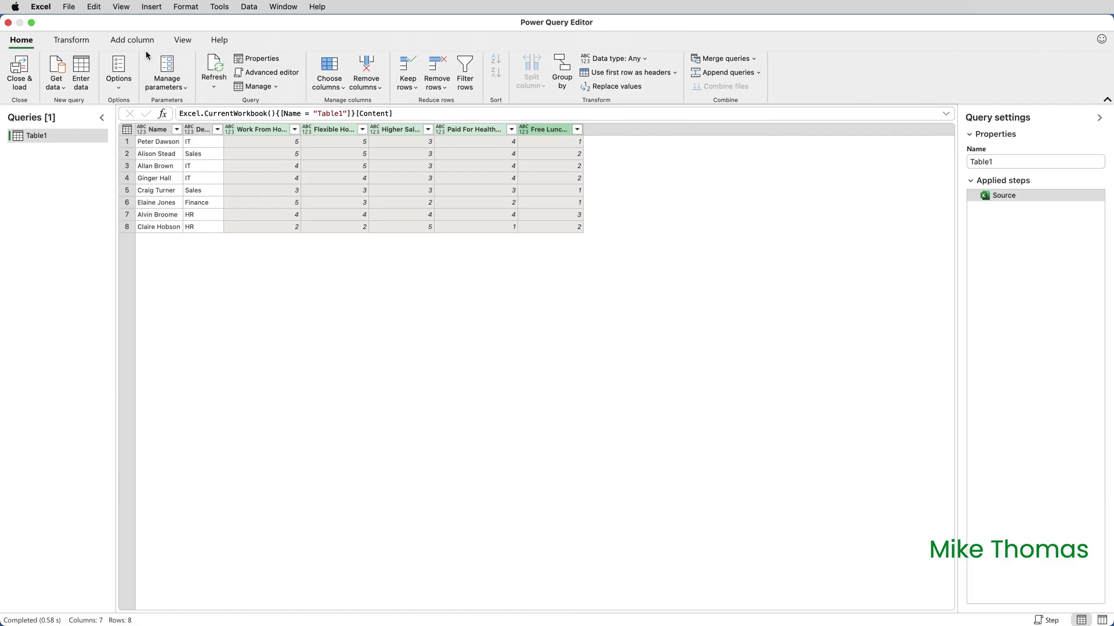
pyautogui.click(86, 46)
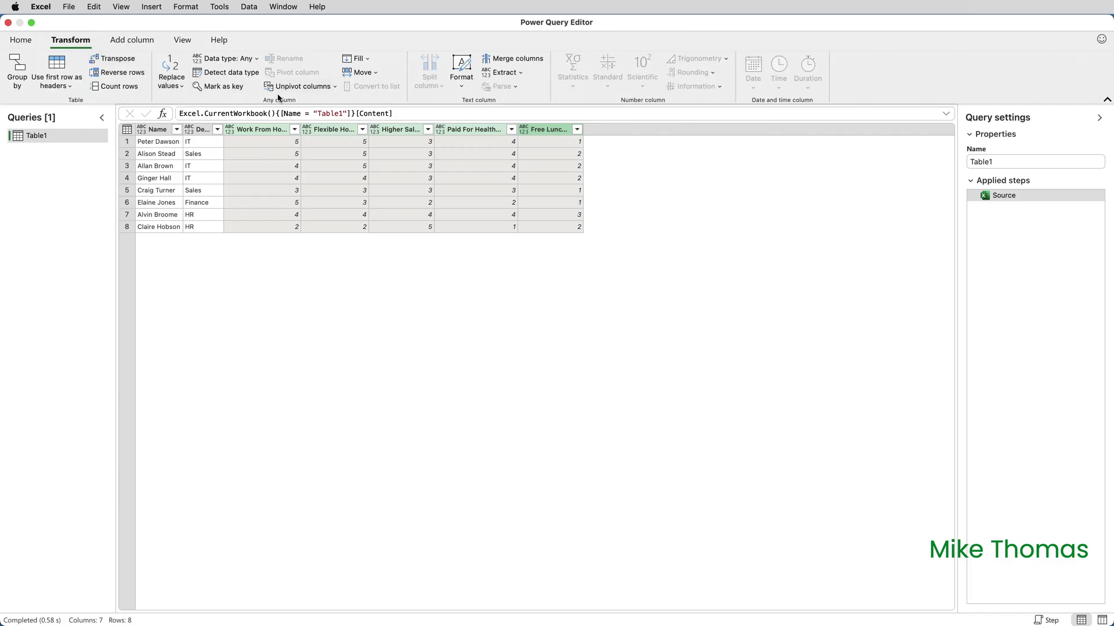
pyautogui.click(304, 87)
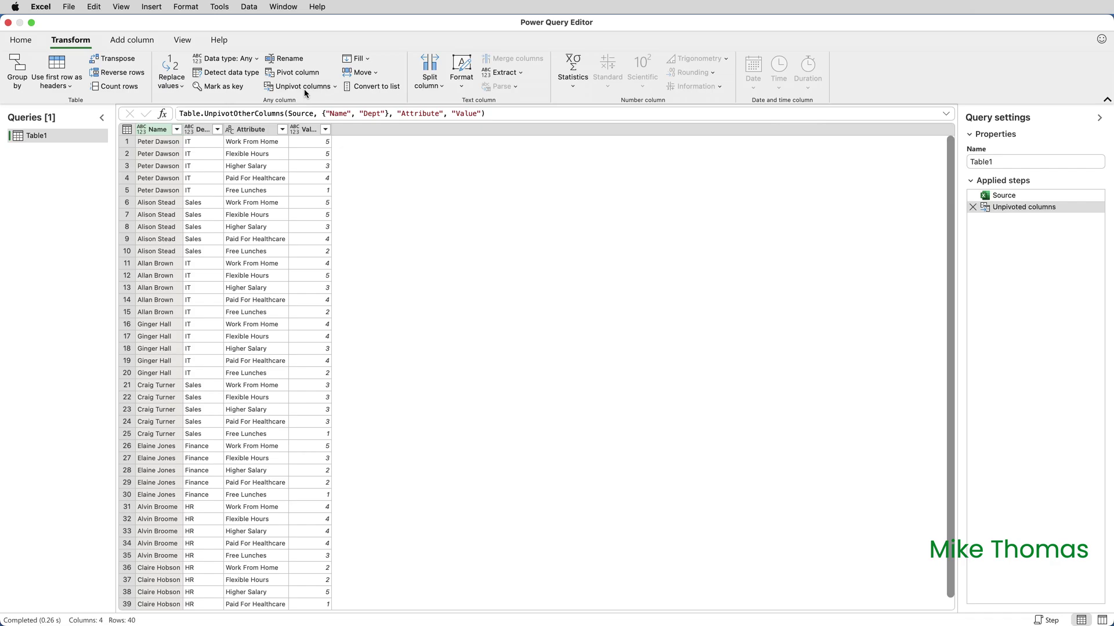
pyautogui.click(20, 41)
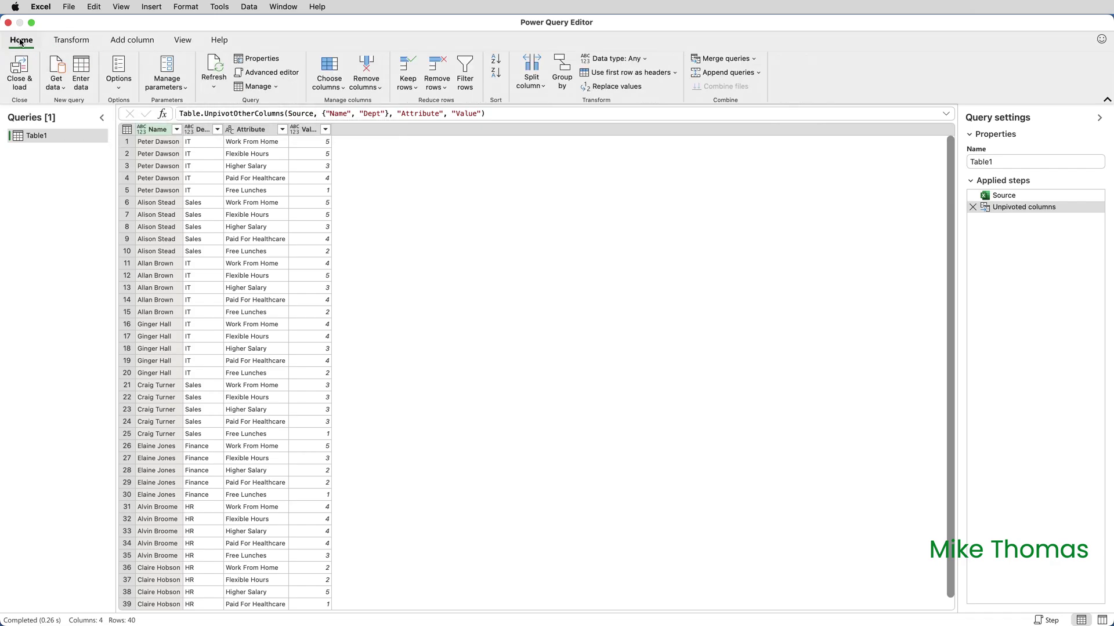
pyautogui.click(18, 73)
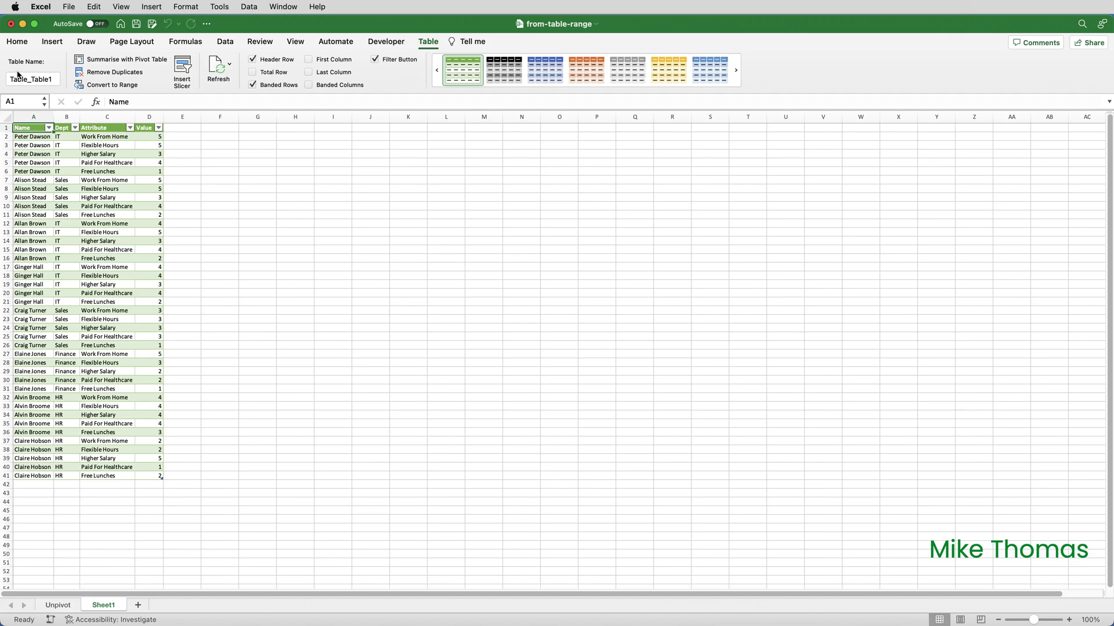
# Return to the Unpivot sheet before opening January.xlsx from the Sales folder.
pyautogui.click(59, 606)
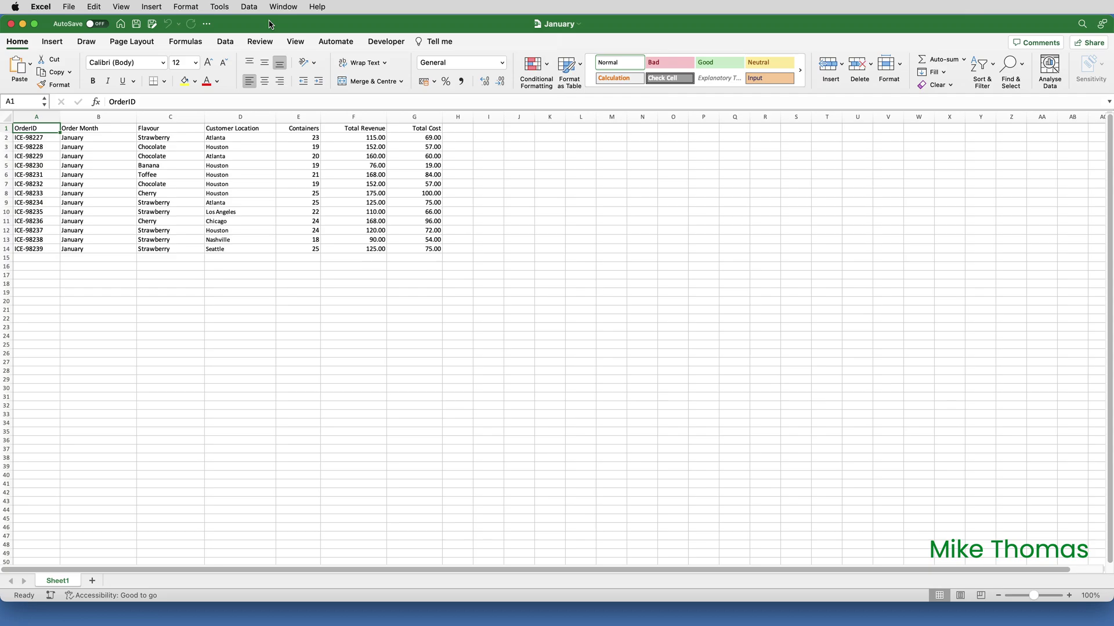
# Close the January workbook and the Sales folder's Finder window.
pyautogui.moveTo(268, 24); pyautogui.dragTo(351, 172)
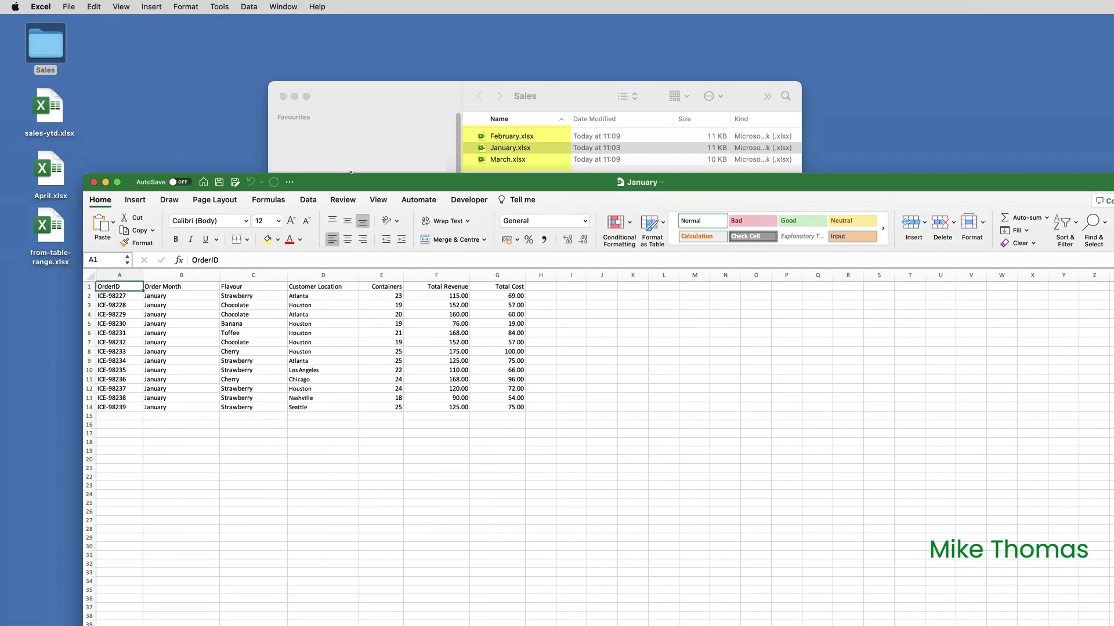
pyautogui.moveTo(351, 172); pyautogui.dragTo(271, 24)
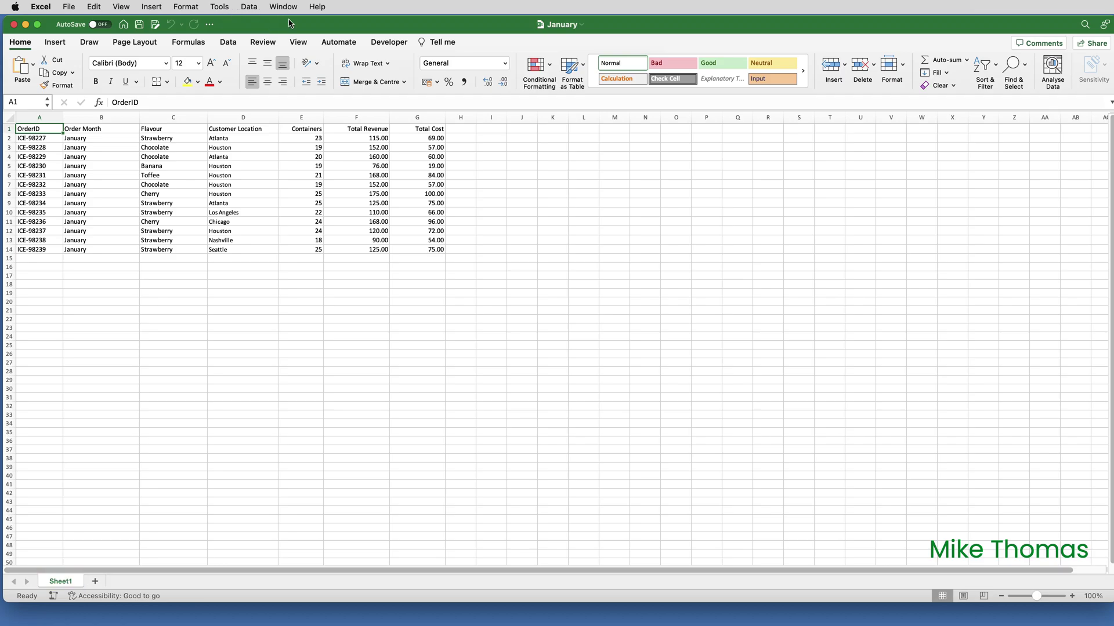
pyautogui.press('super+w')
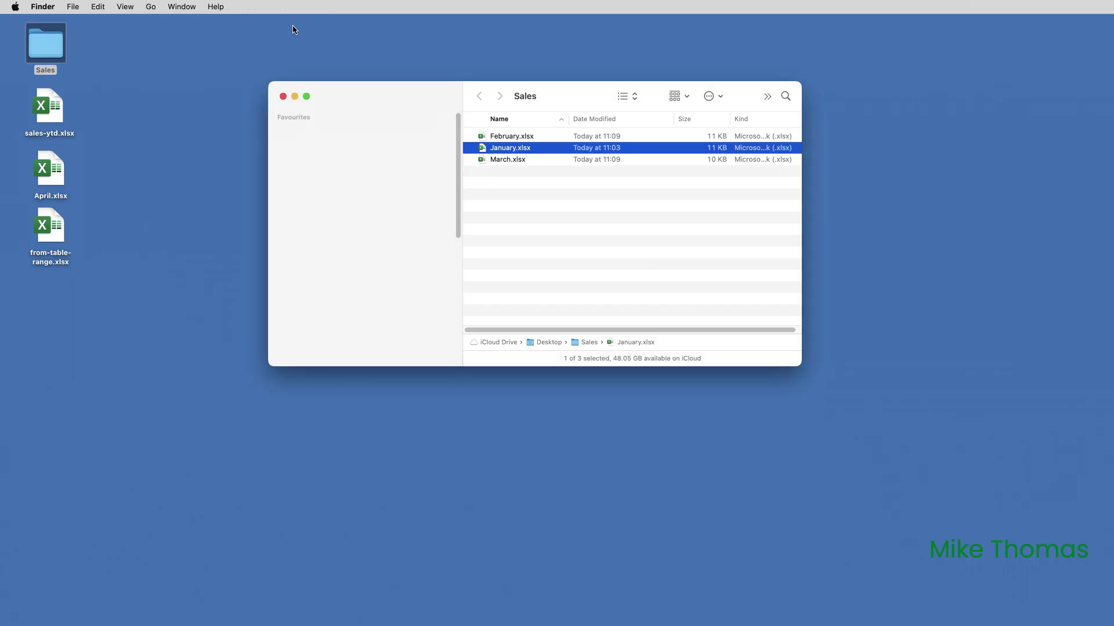
pyautogui.click(283, 96)
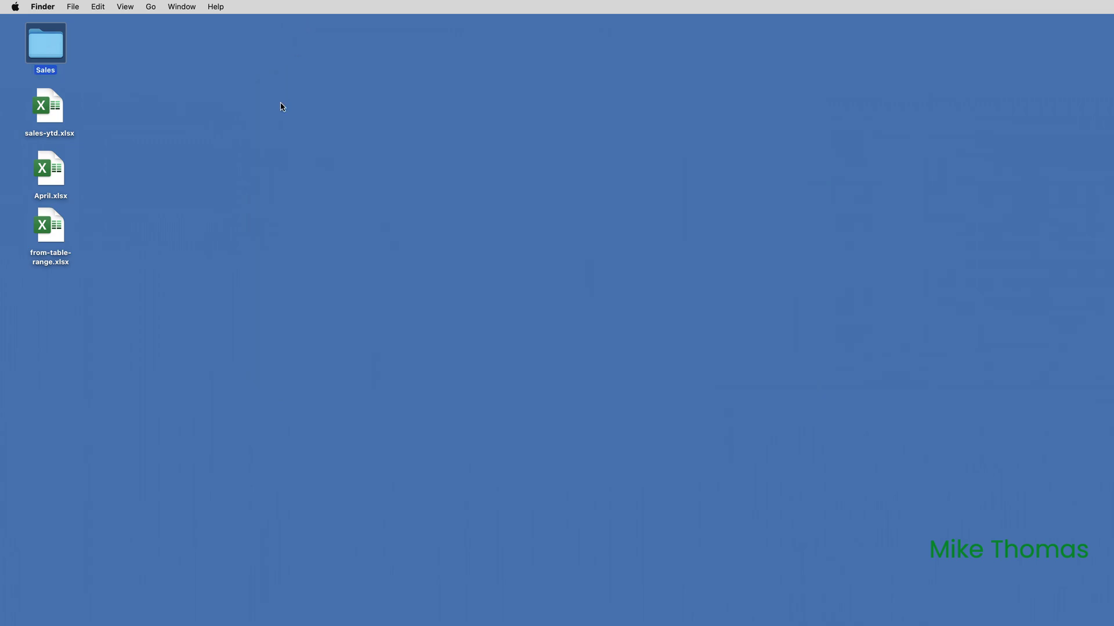
# Copy the Sales folder's pathname, close its Finder window, and open sales-ytd.xlsx.
pyautogui.doubleClick(55, 122)
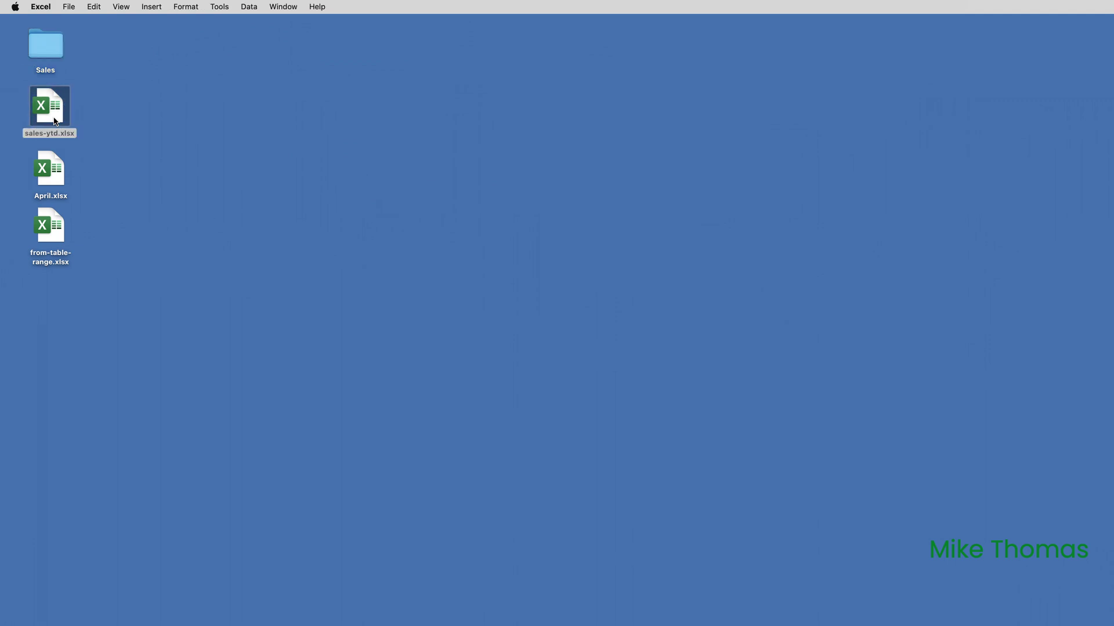
pyautogui.press('super+q')
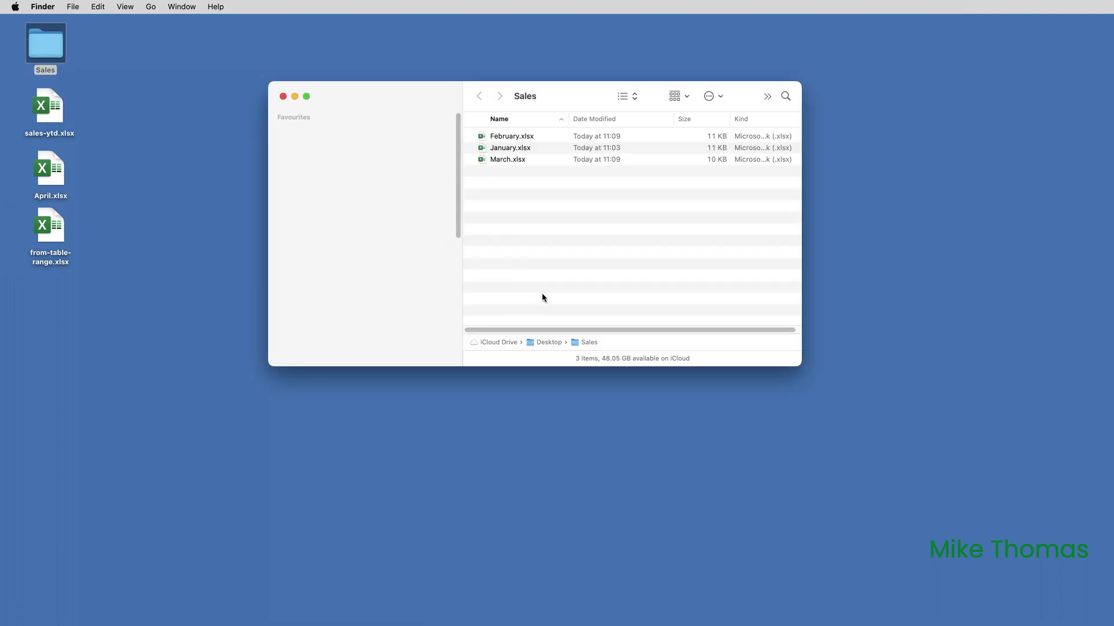
pyautogui.rightClick(587, 346)
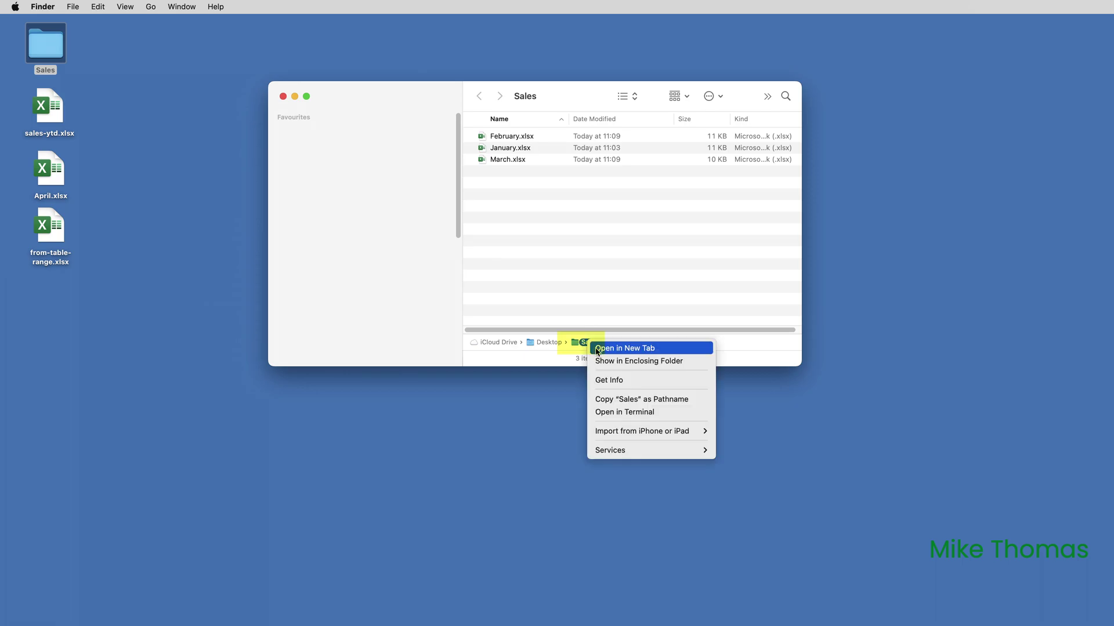
pyautogui.click(612, 400)
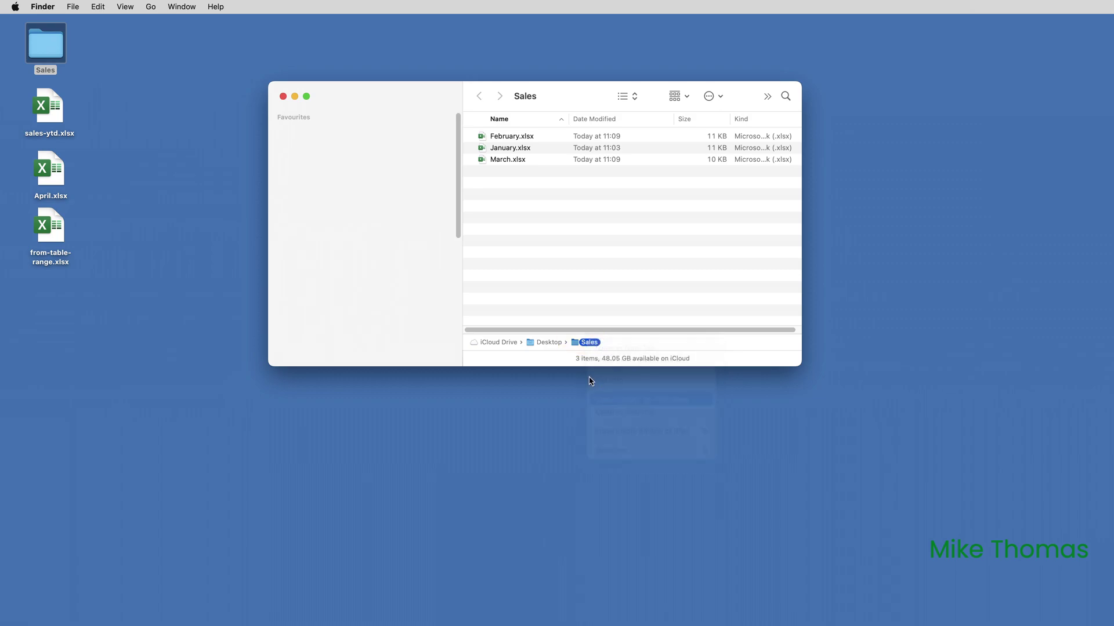
pyautogui.click(283, 96)
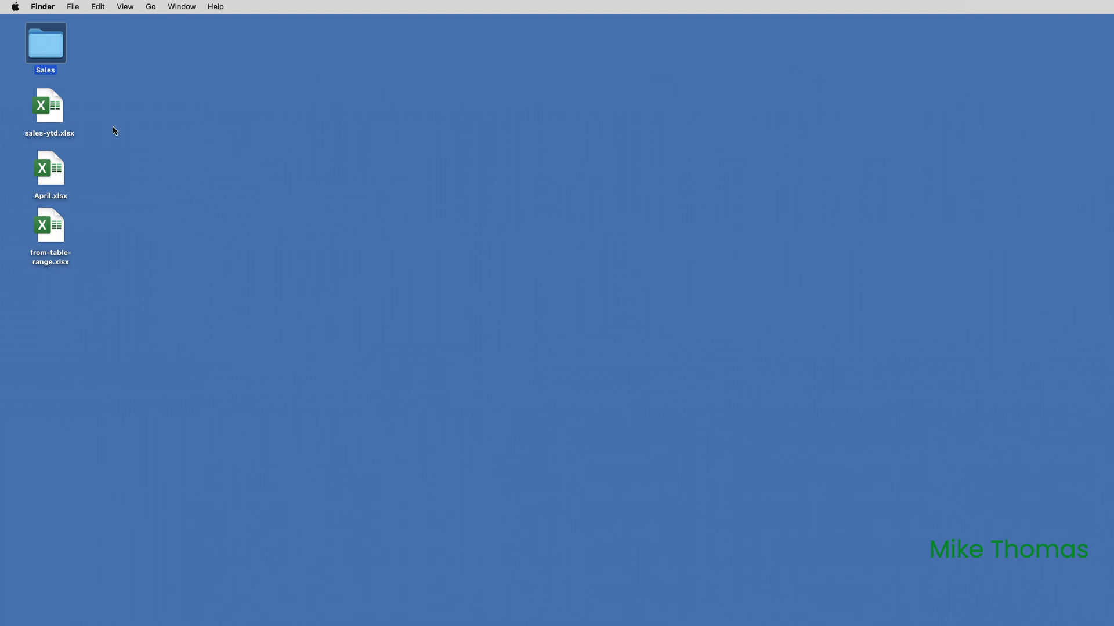
pyautogui.doubleClick(56, 109)
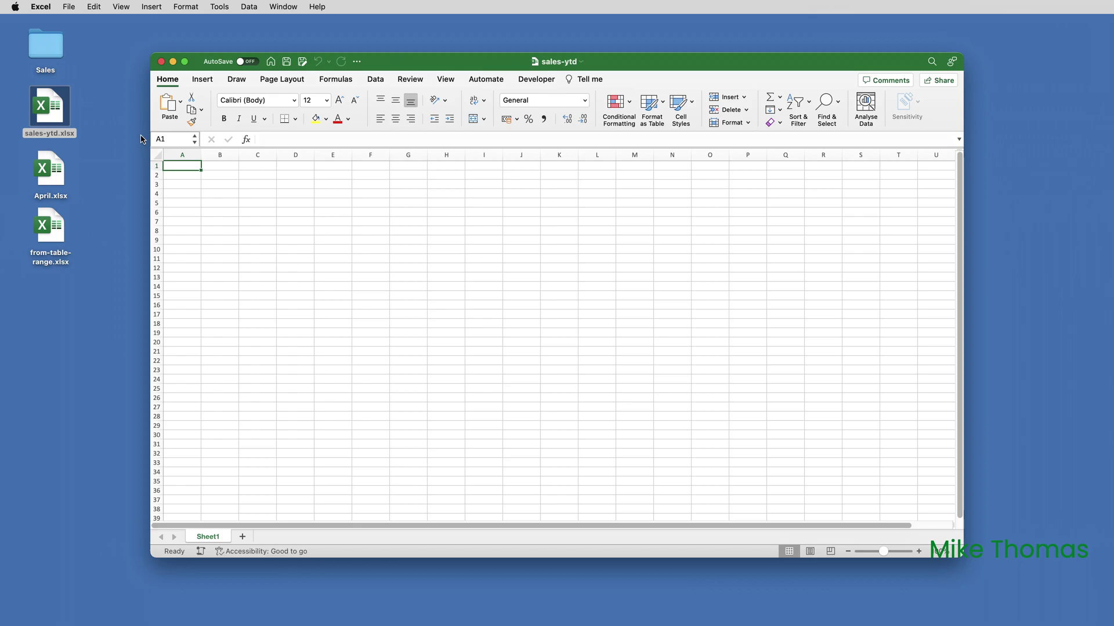
# Create a From Folder query using the pasted Sales folder path.
pyautogui.click(381, 84)
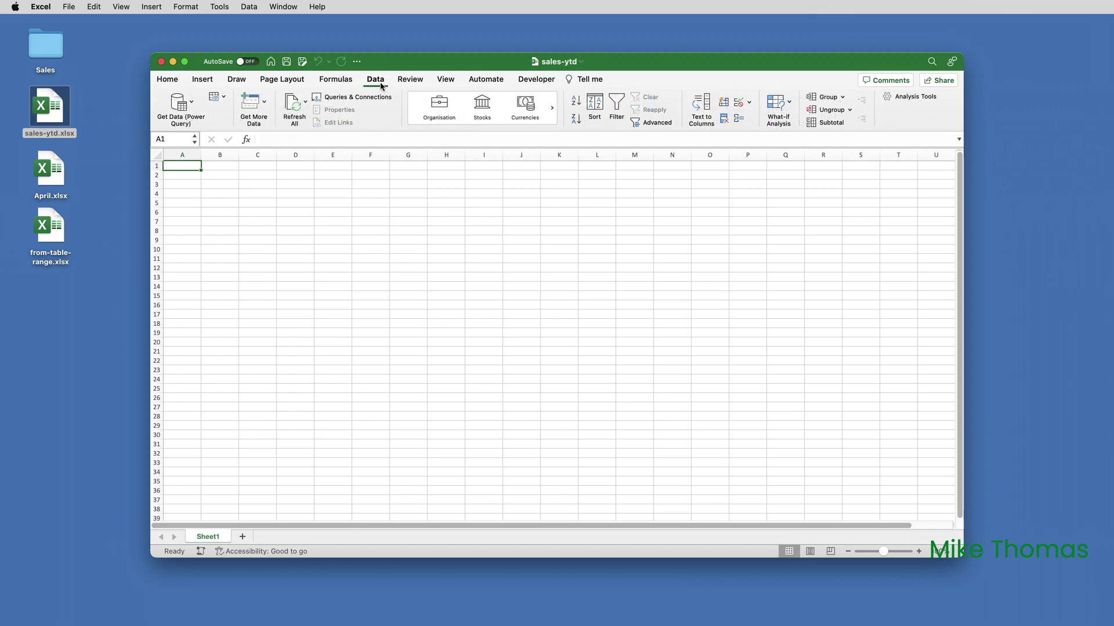
pyautogui.click(267, 106)
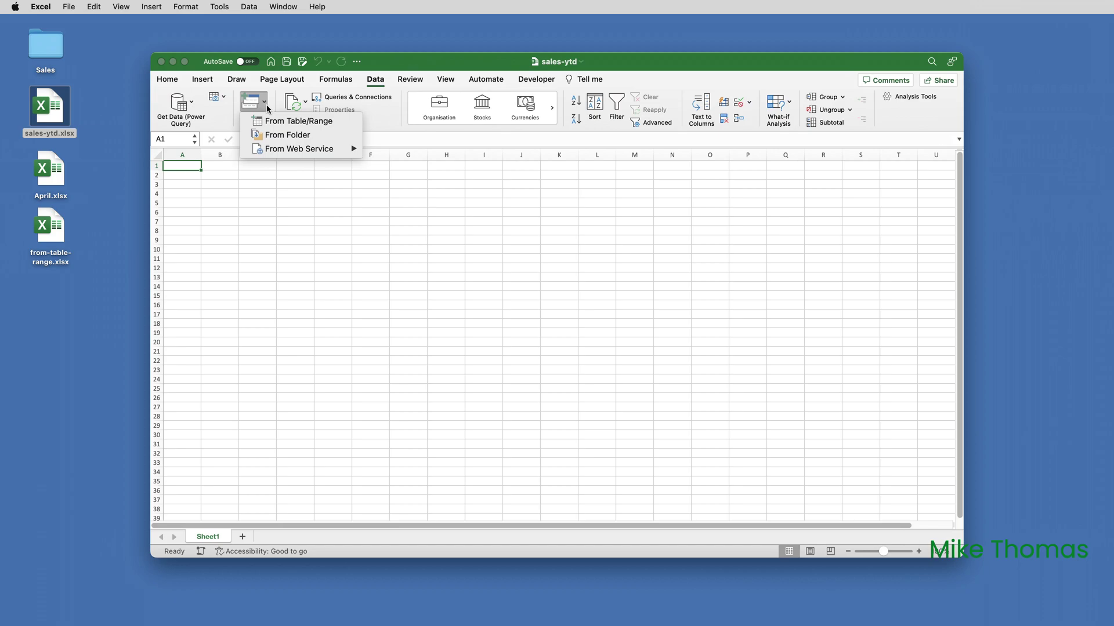
pyautogui.click(272, 137)
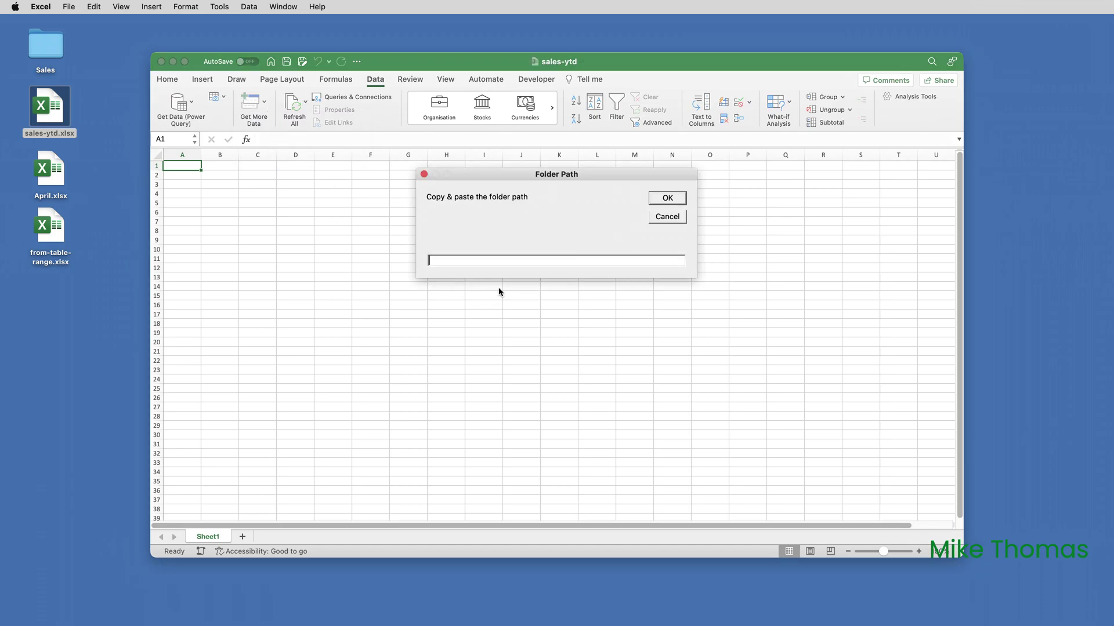
pyautogui.press('super+v')
pyautogui.click(669, 203)
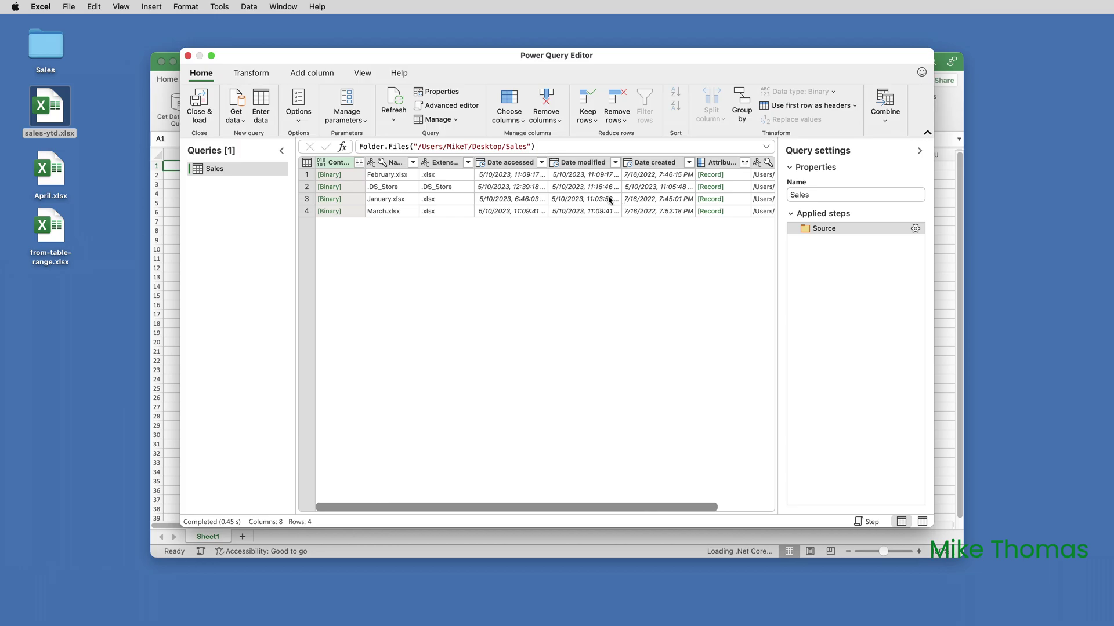
# Filter .DS_Store out of the Extension column, then start combining the Content column's files.
pyautogui.click(469, 164)
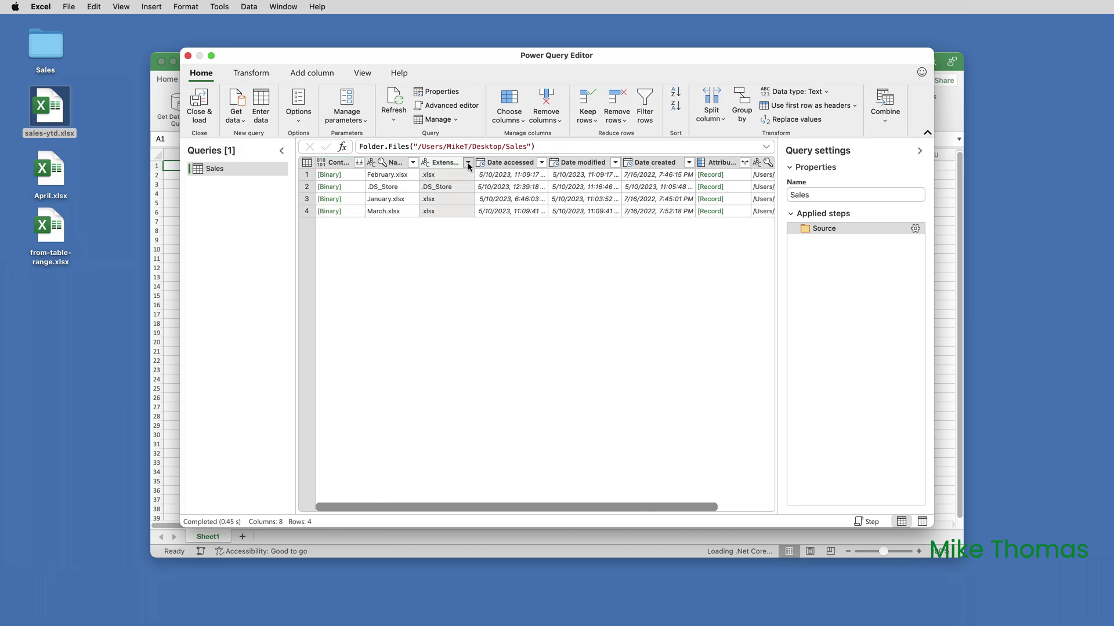
pyautogui.click(493, 274)
pyautogui.click(661, 388)
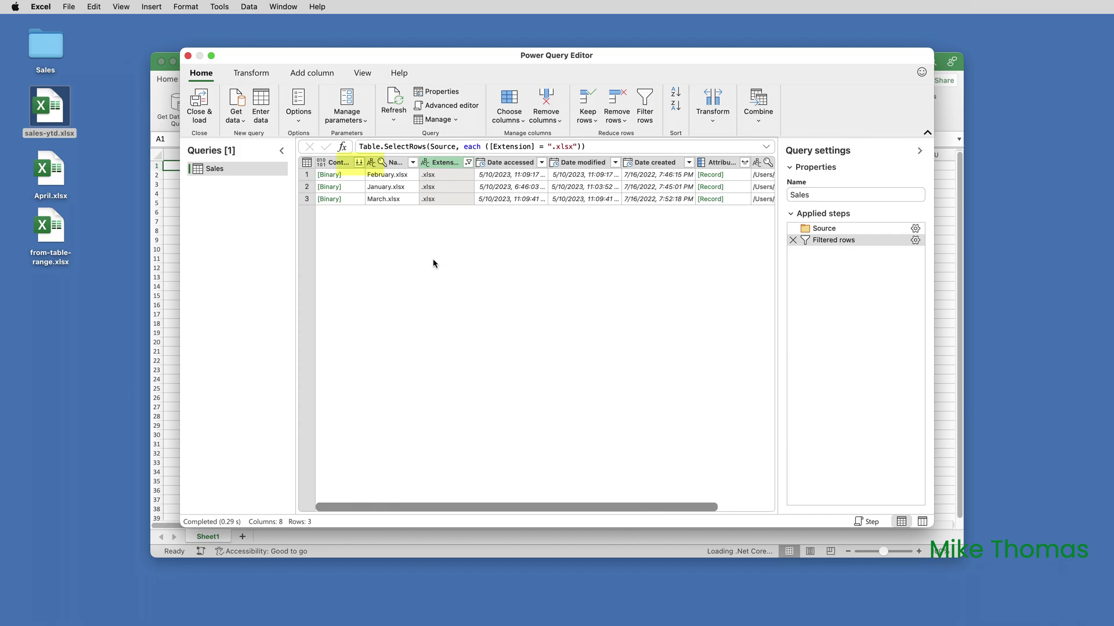
pyautogui.moveTo(366, 164); pyautogui.dragTo(384, 164)
pyautogui.click(377, 162)
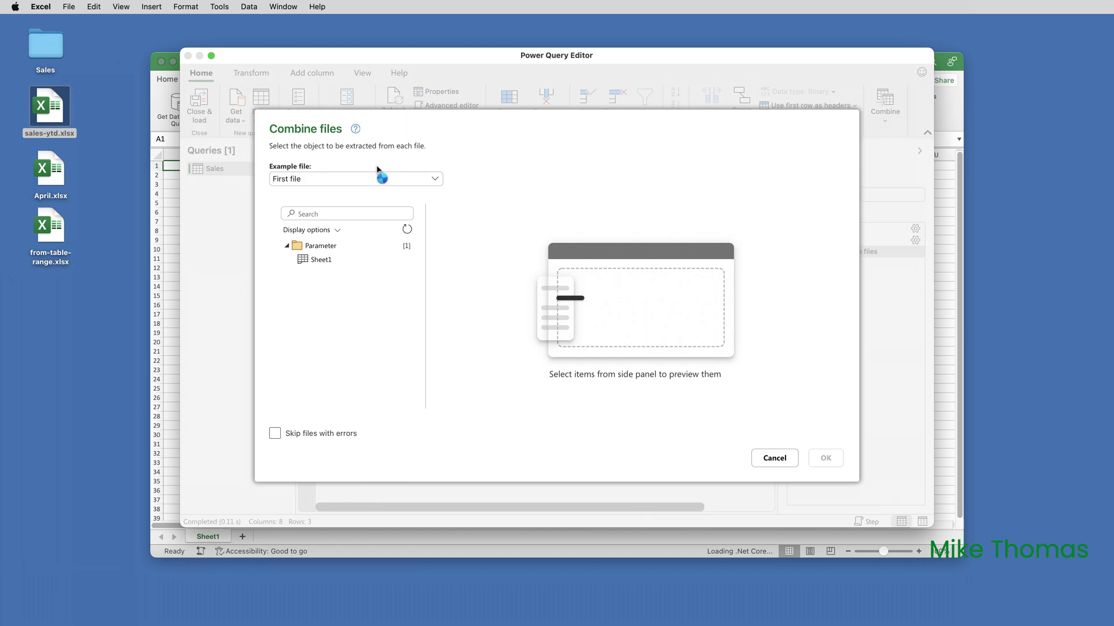
# Combine Sheet1 from the three monthly files and review the 31-row result.
pyautogui.click(322, 262)
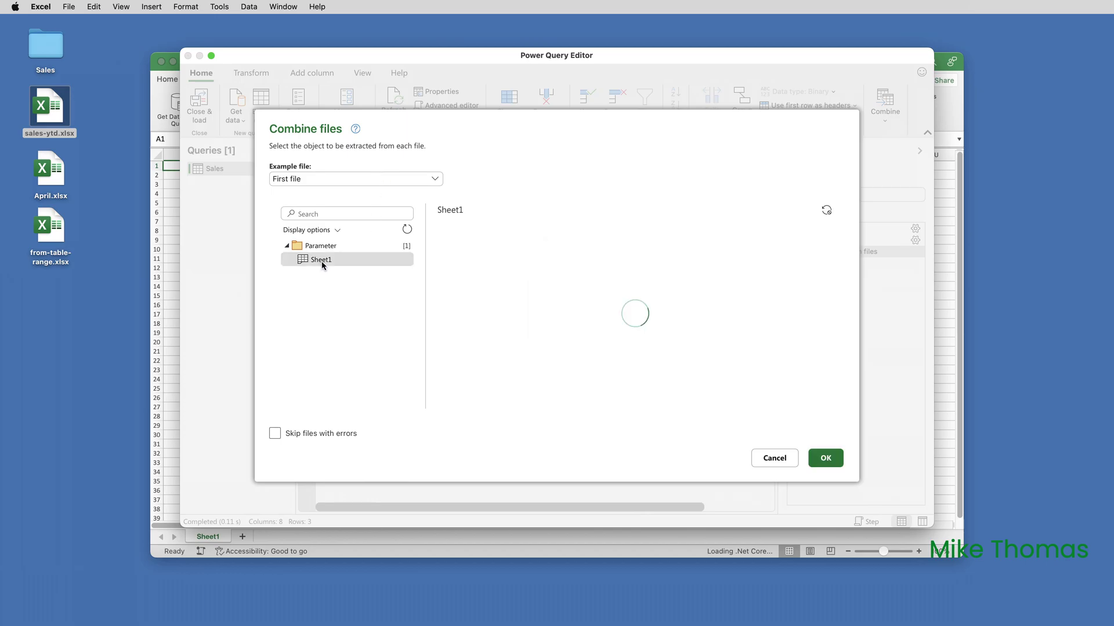
pyautogui.click(831, 460)
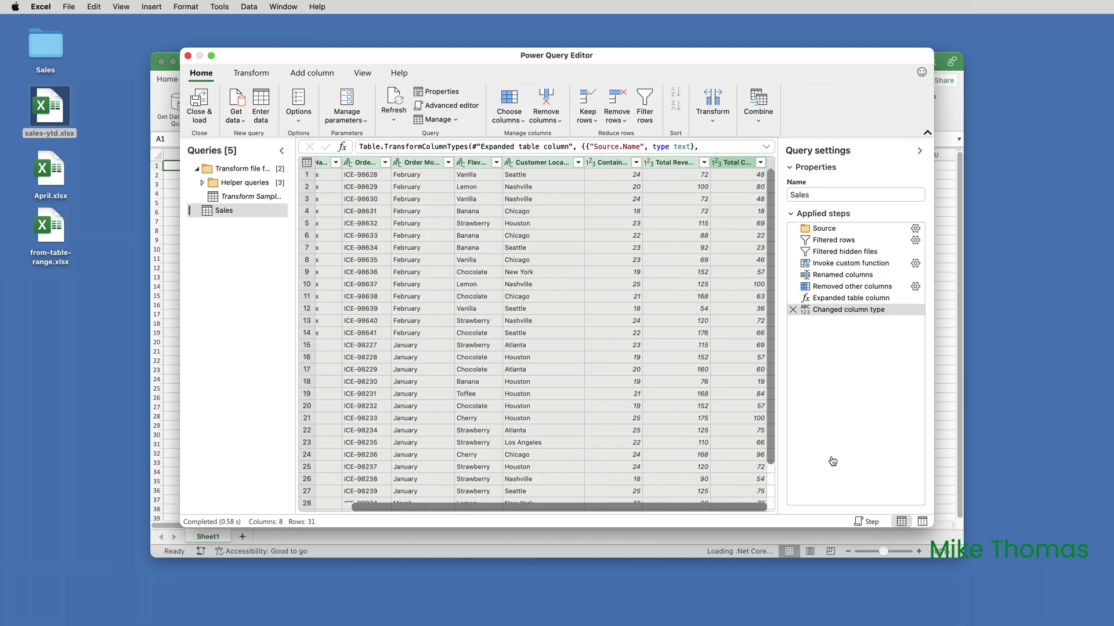
pyautogui.scroll(-3, 727, 297)
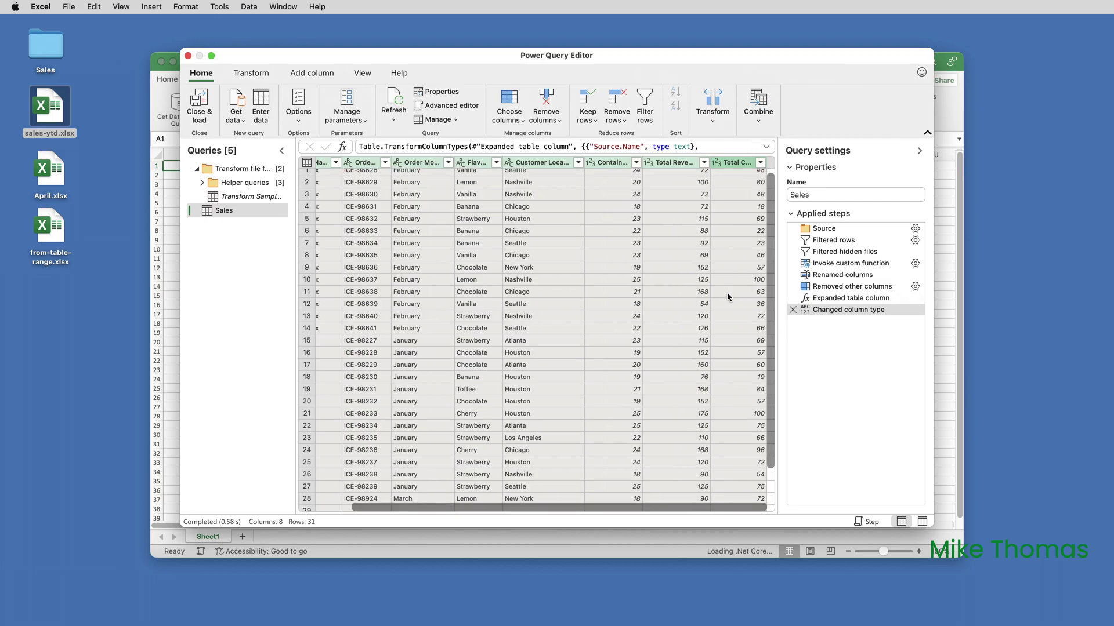
pyautogui.scroll(3, 728, 299)
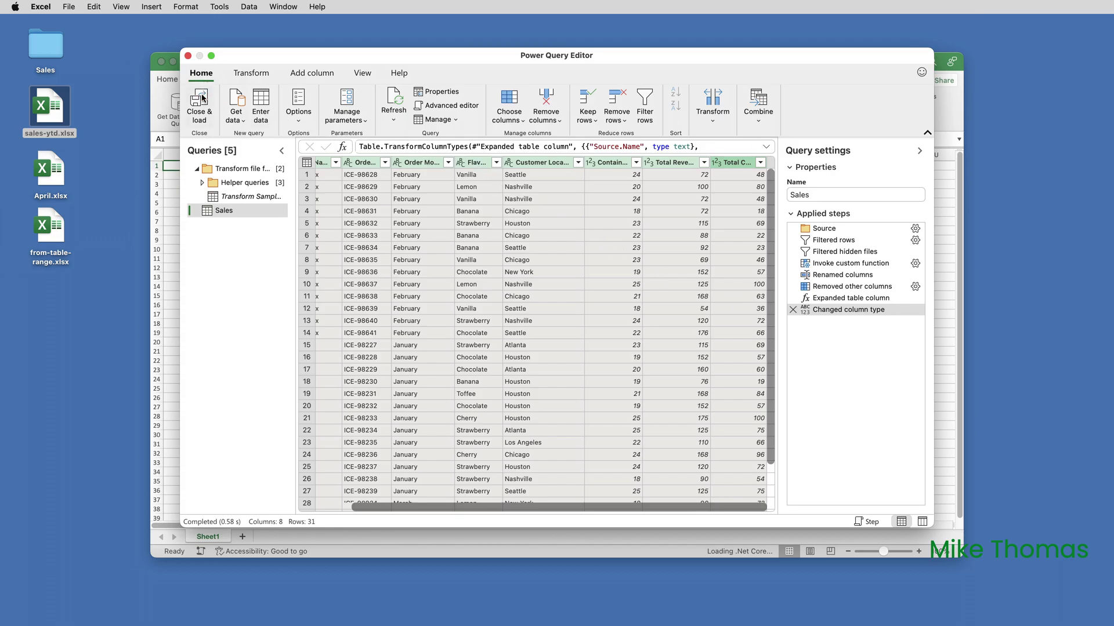
# Load the combined query onto Sheet2 as Table_Sales, then open April.xlsx from the desktop.
pyautogui.click(201, 110)
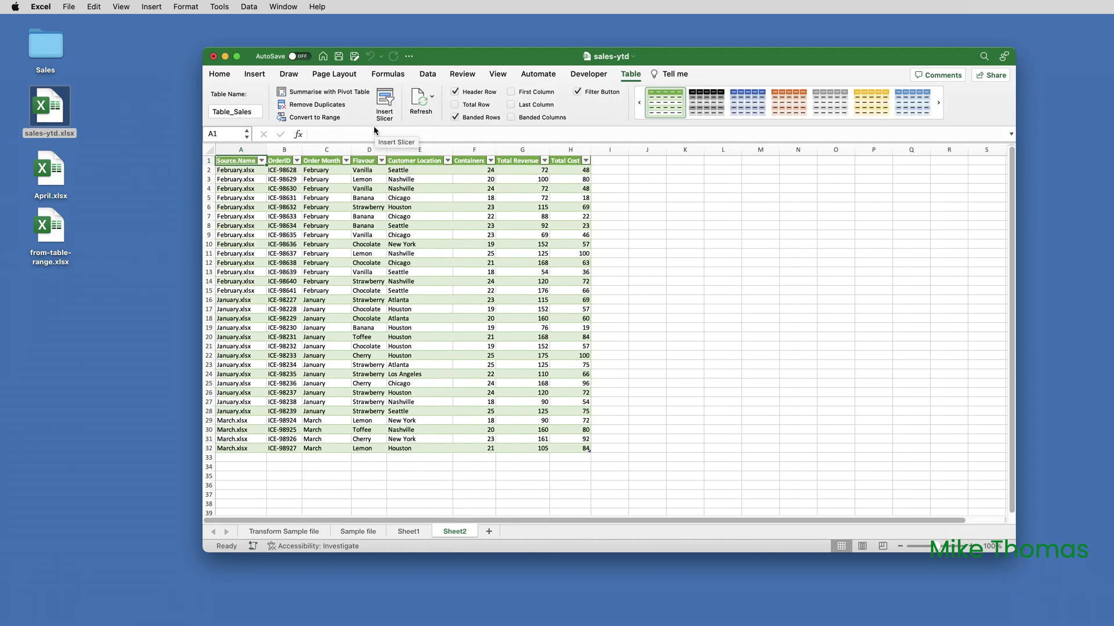
pyautogui.click(54, 170)
pyautogui.doubleClick(53, 169)
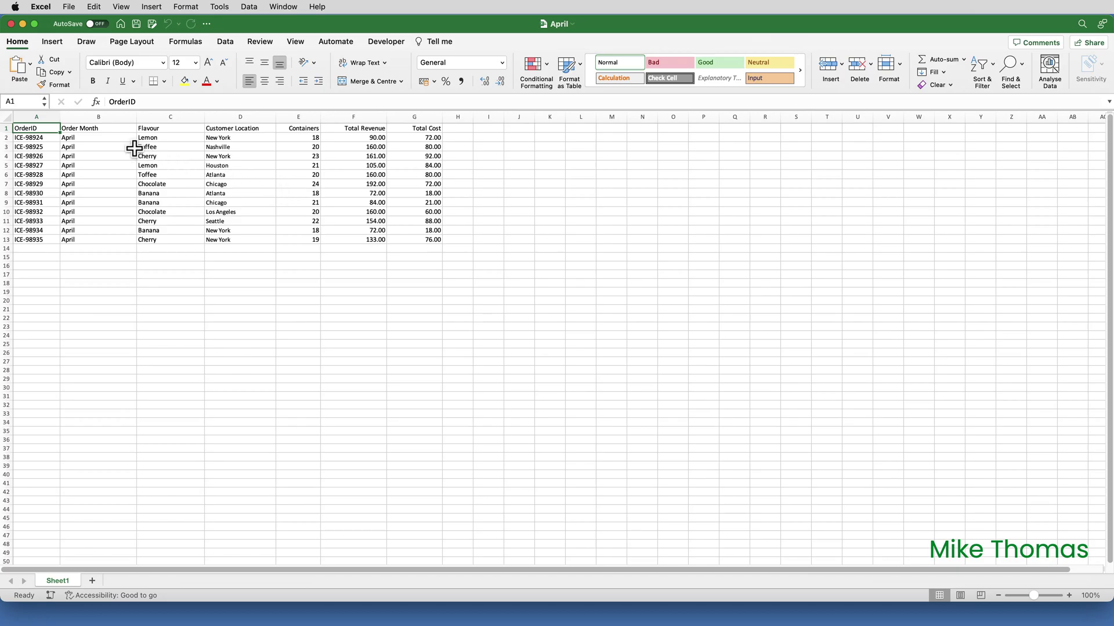
# Close April.xlsx, move it into the Sales folder, and refresh Table_Sales to add its 12 orders.
pyautogui.press('super+w')
pyautogui.moveTo(61, 168); pyautogui.dragTo(55, 44)
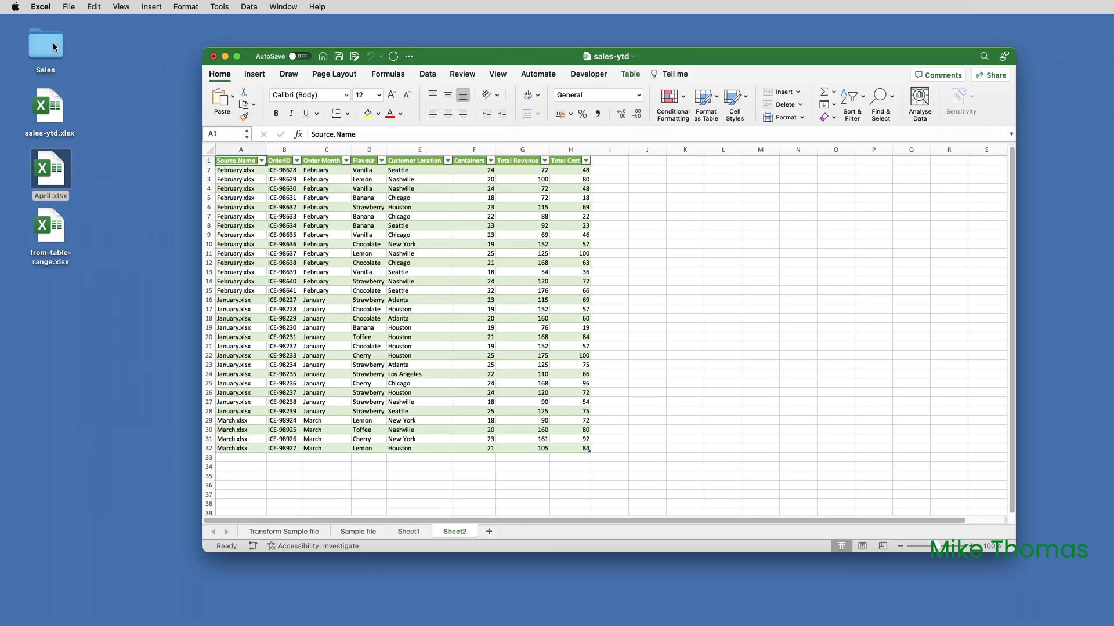
pyautogui.click(427, 74)
pyautogui.click(342, 98)
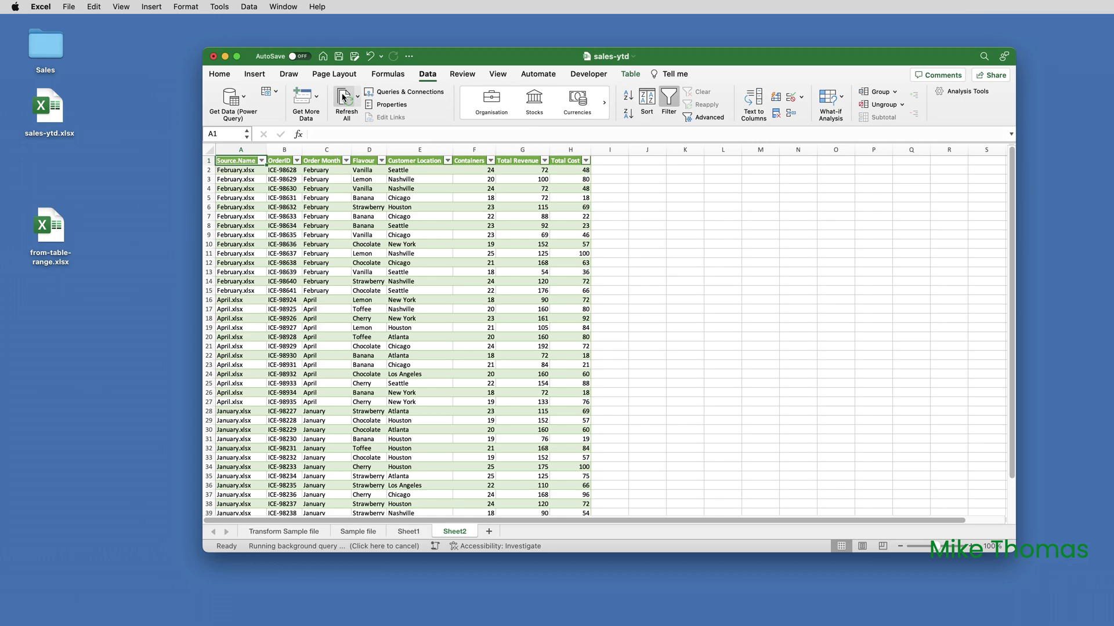
# Delete the Transform Sample file, Sample file and Sheet1 sheets together.
pyautogui.click(313, 535)
pyautogui.click(362, 534)
pyautogui.click(406, 533)
pyautogui.click(303, 533)
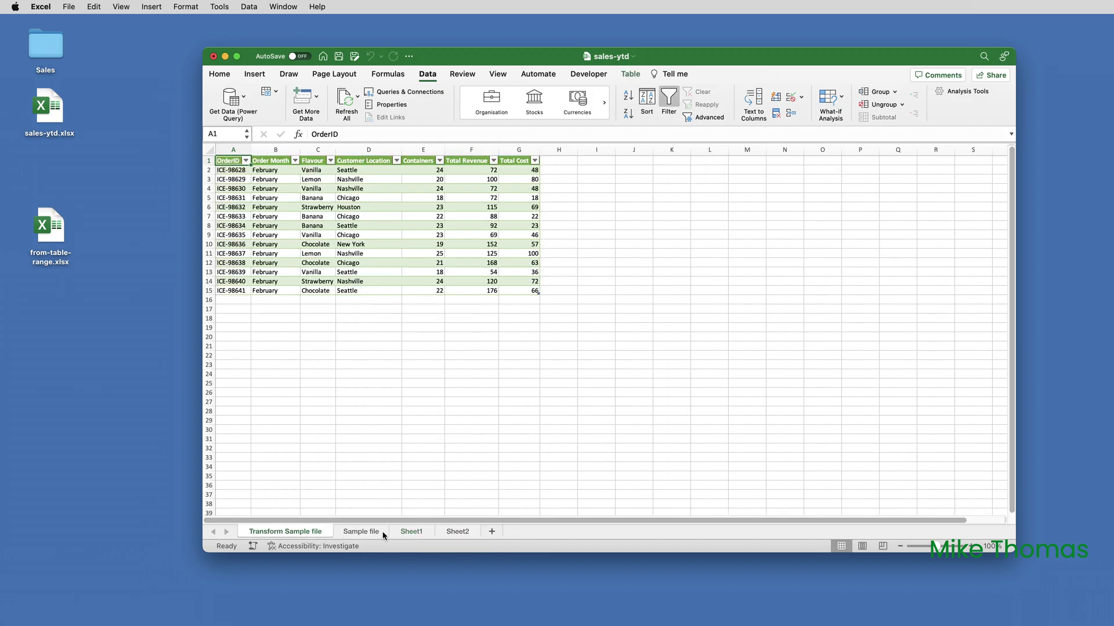
pyautogui.keyDown('shift'); pyautogui.click(415, 535); pyautogui.keyUp('shift')
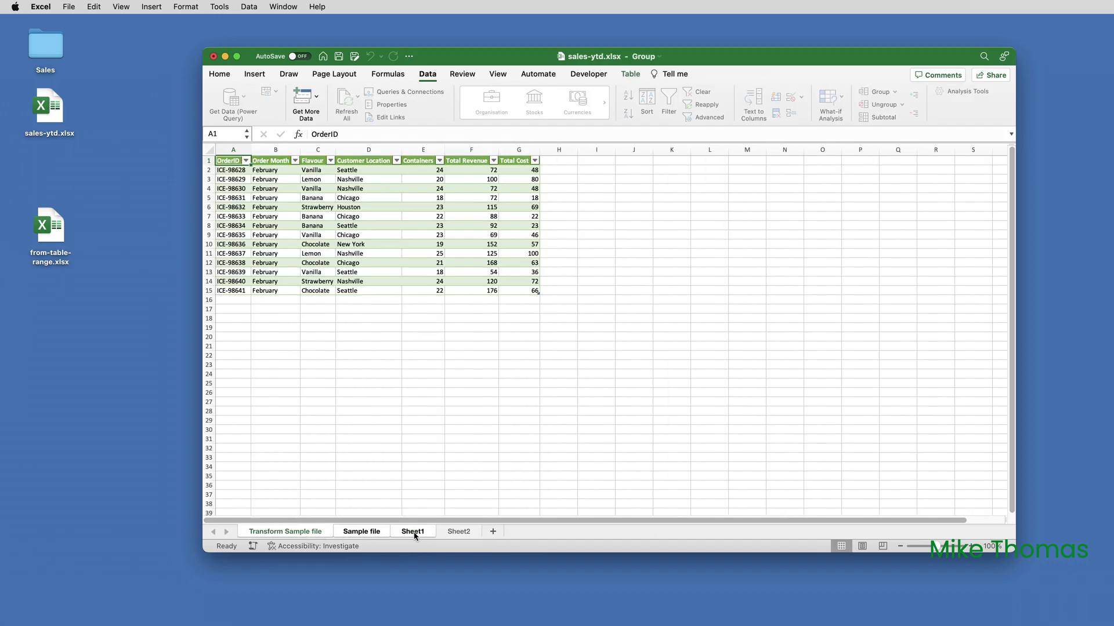
pyautogui.rightClick(415, 535)
pyautogui.click(441, 474)
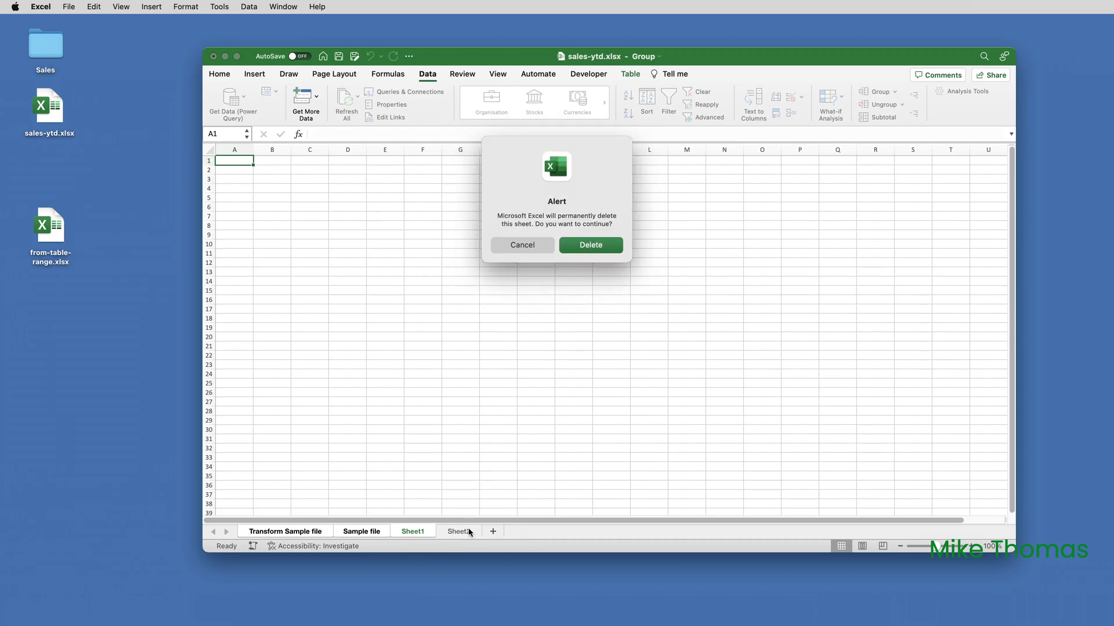
pyautogui.click(591, 246)
# Scroll through Table_Sales on Sheet2 to check the April rows.
pyautogui.click(343, 319)
pyautogui.scroll(-2, 343, 320)
pyautogui.scroll(-3, 343, 321)
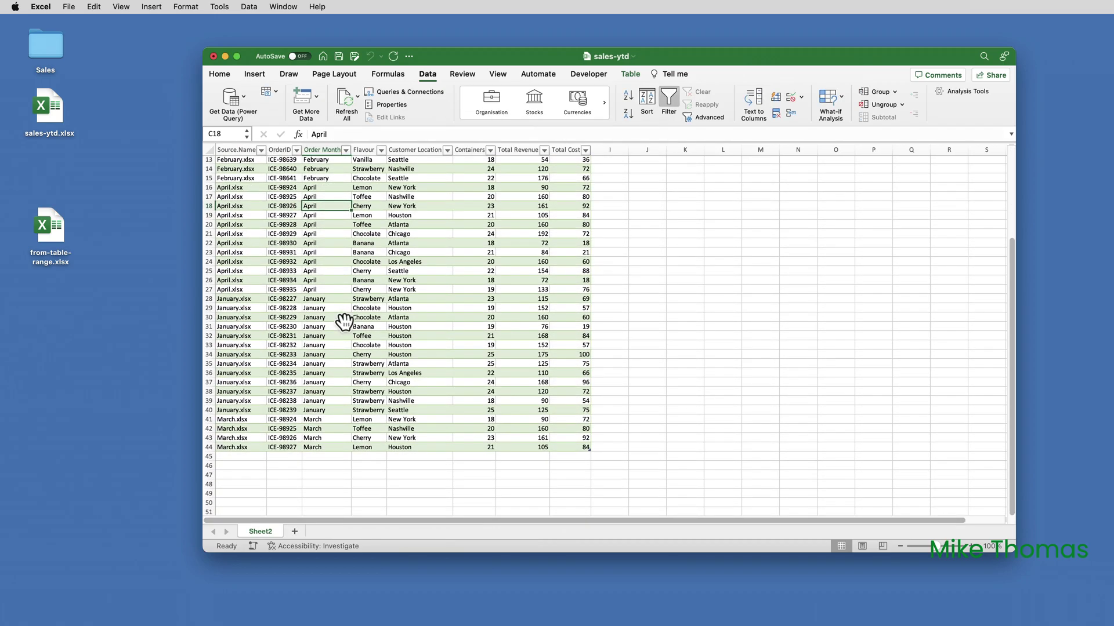